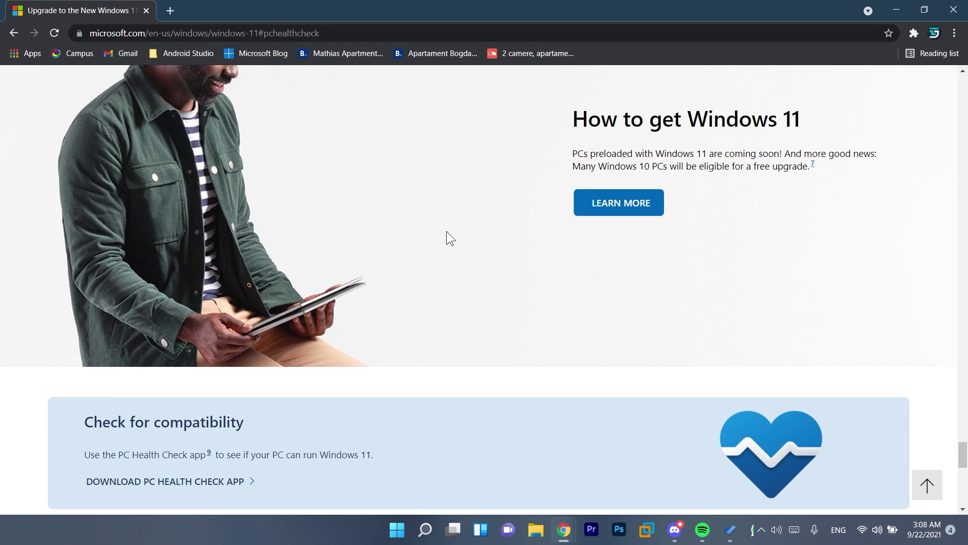
# - Download the PC Health Check installer and launch the downloaded .msi
pyautogui.click(168, 481)
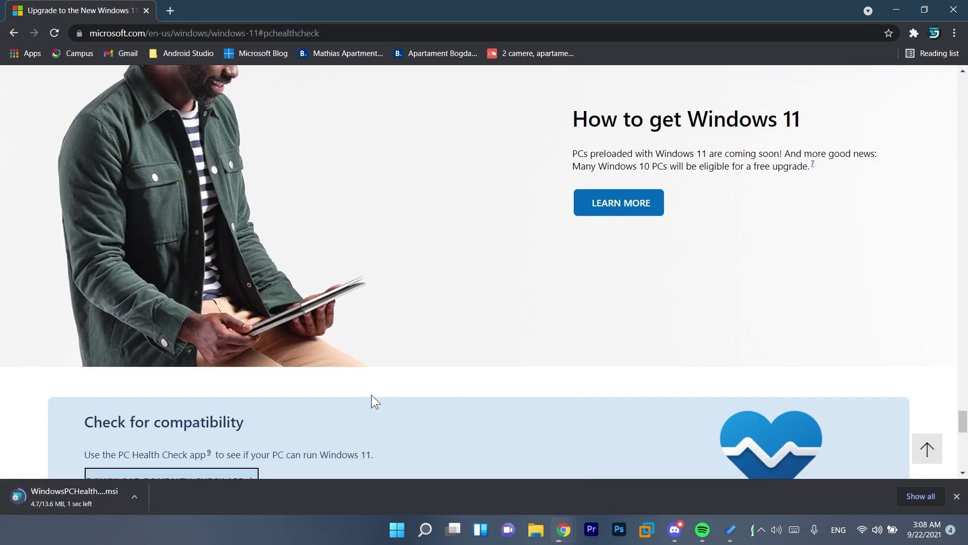
pyautogui.click(68, 496)
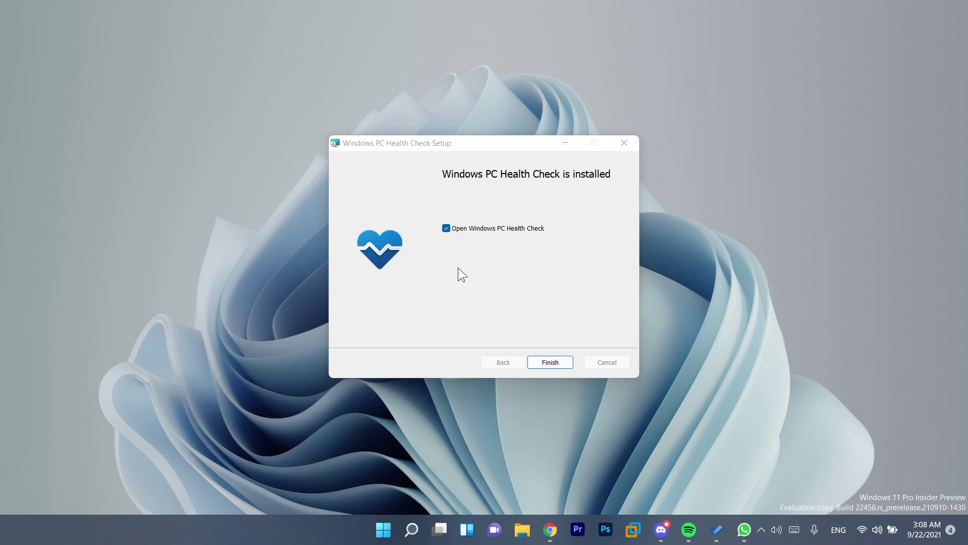
# - Finish the PC Health Check setup so the app opens on its health overview
pyautogui.click(549, 363)
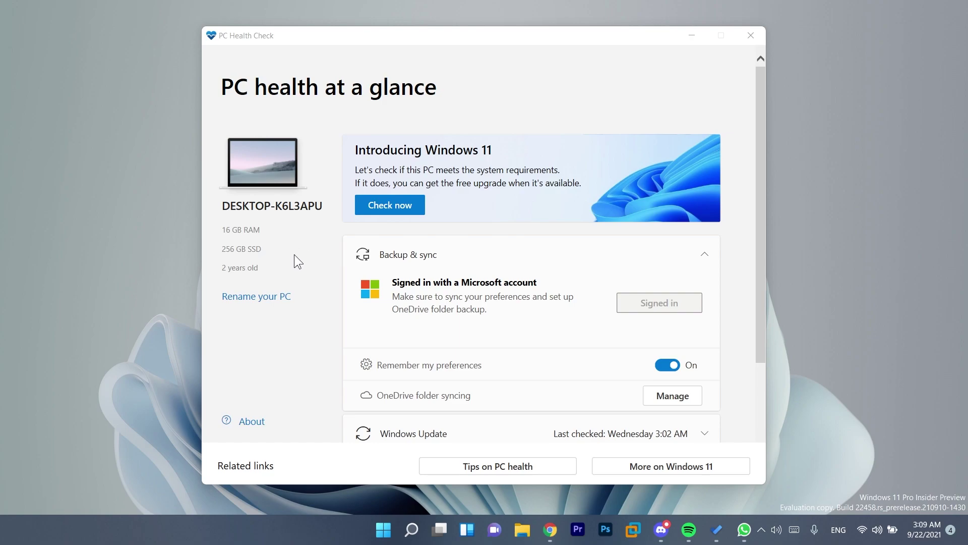
pyautogui.scroll(-2, 545, 250)
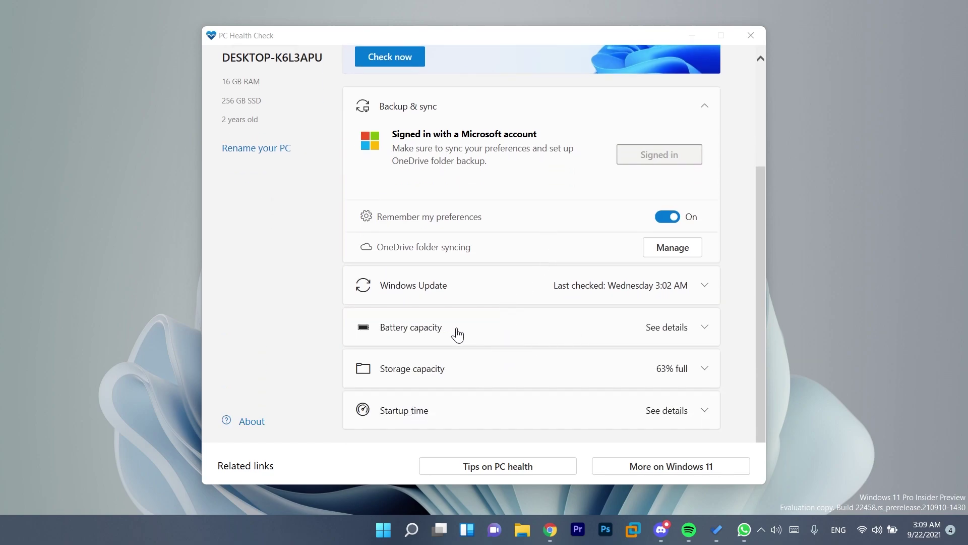
pyautogui.scroll(2, 465, 361)
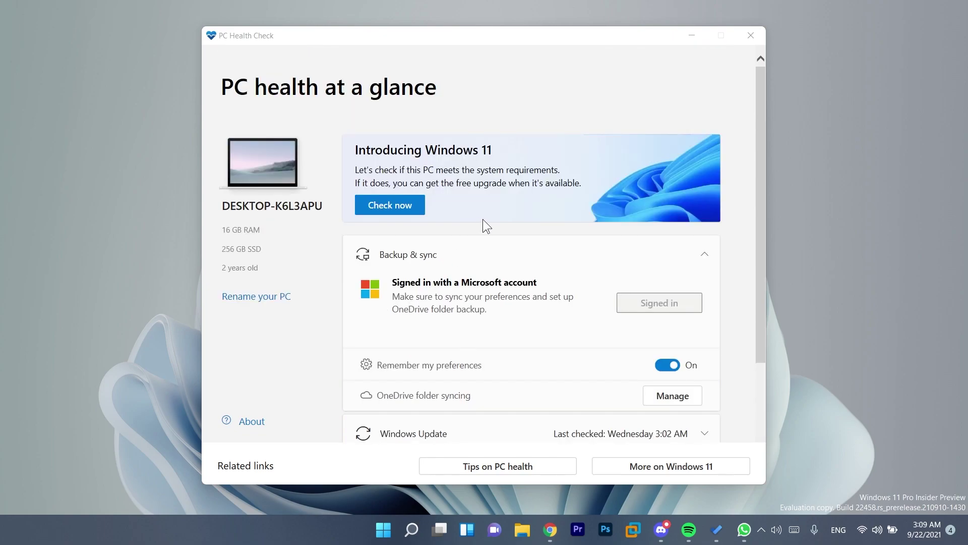
# - Run the Windows 11 check, expand all requirement results, then view device specifications online
pyautogui.click(391, 216)
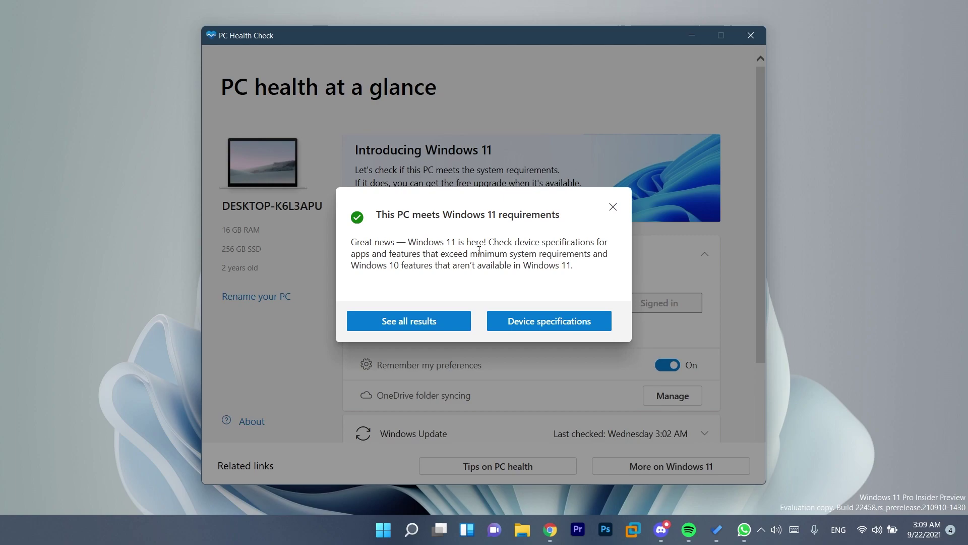
pyautogui.click(412, 321)
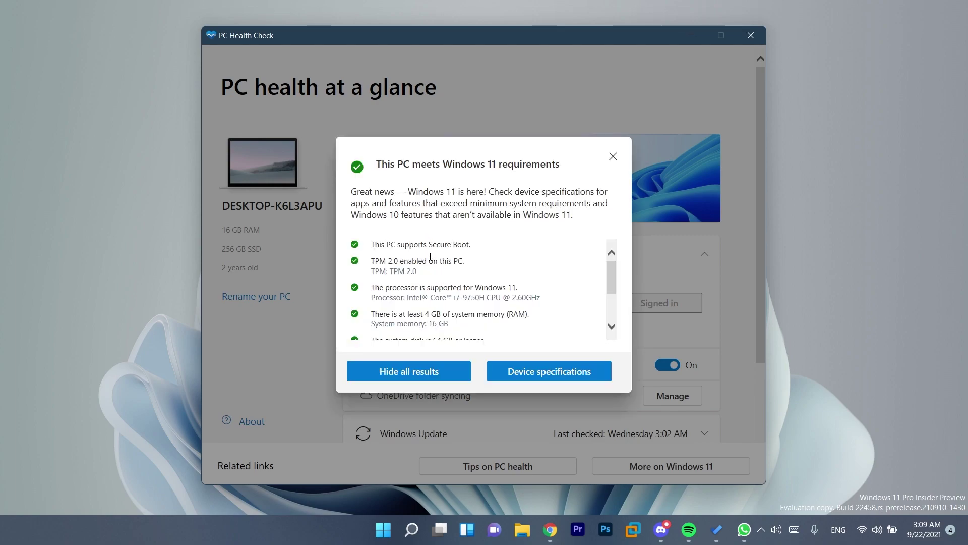
pyautogui.scroll(-1, 430, 256)
pyautogui.scroll(-2, 430, 256)
pyautogui.scroll(-1, 431, 257)
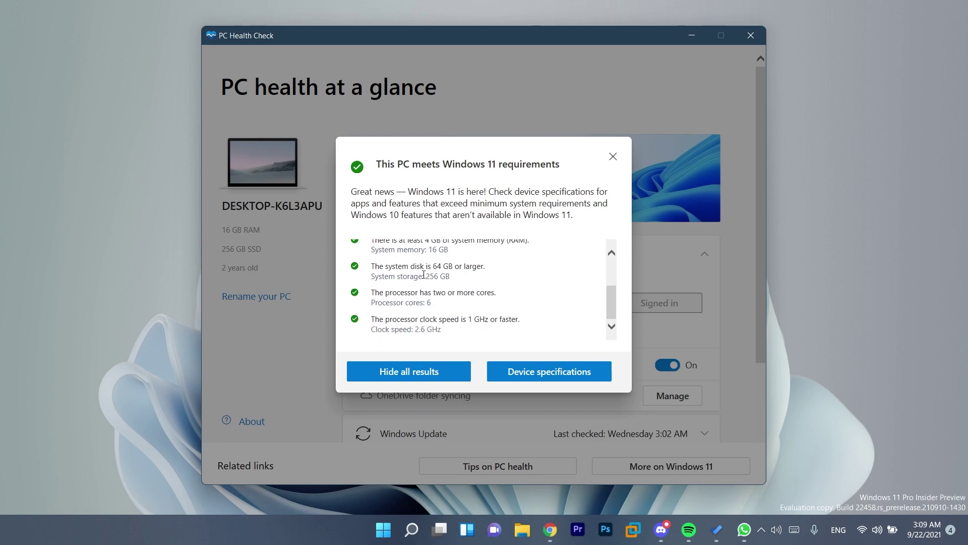
pyautogui.scroll(1, 424, 275)
pyautogui.scroll(1, 424, 275)
pyautogui.scroll(1, 424, 275)
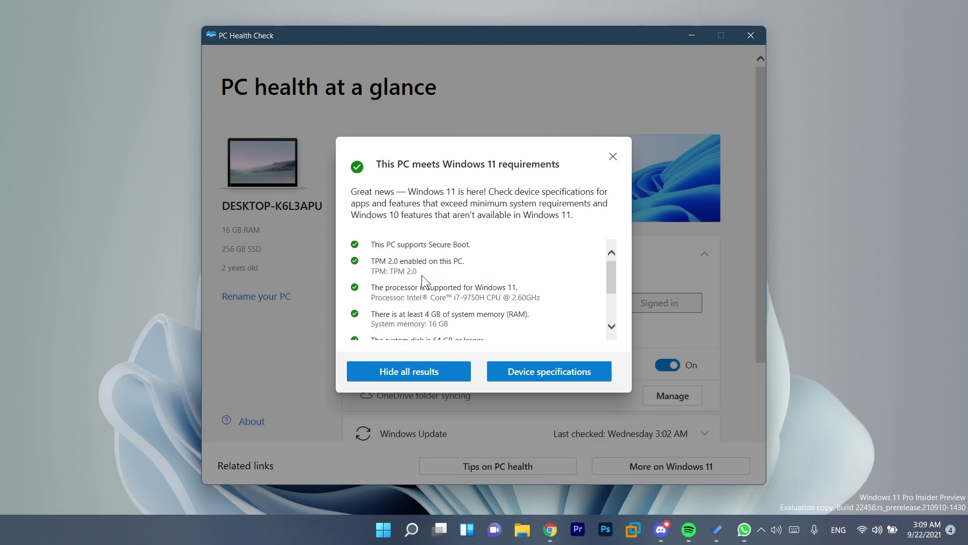
pyautogui.click(543, 371)
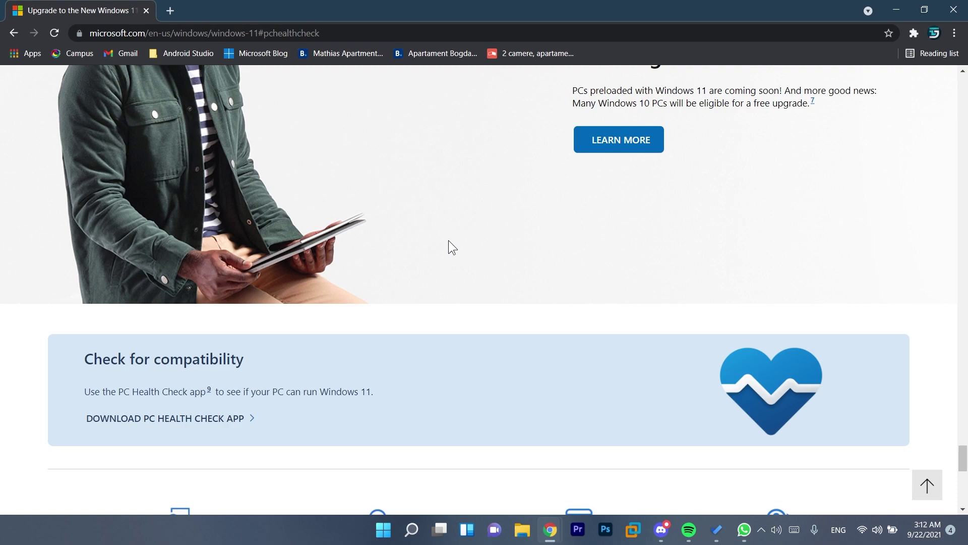
# - Minimize Chrome to bring back the PC Health Check requirement results
pyautogui.click(900, 16)
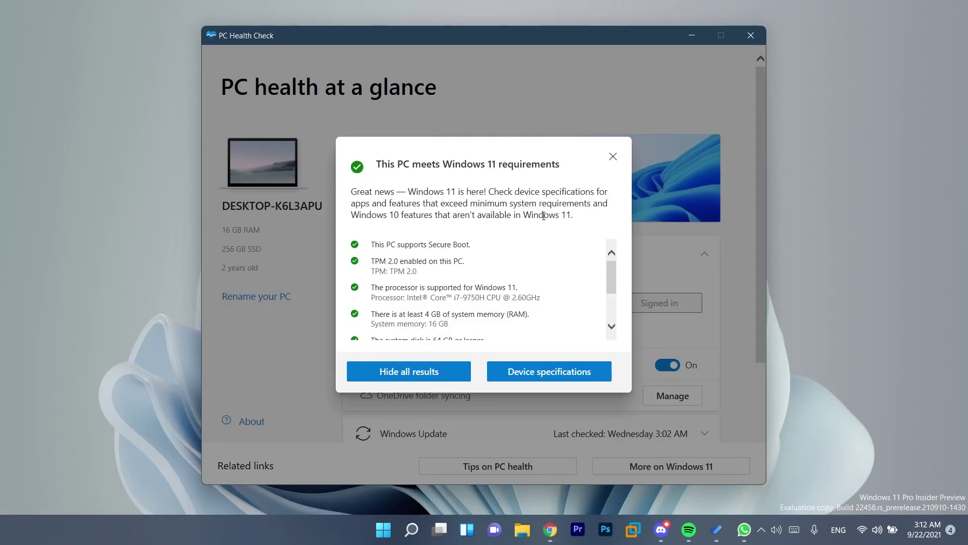